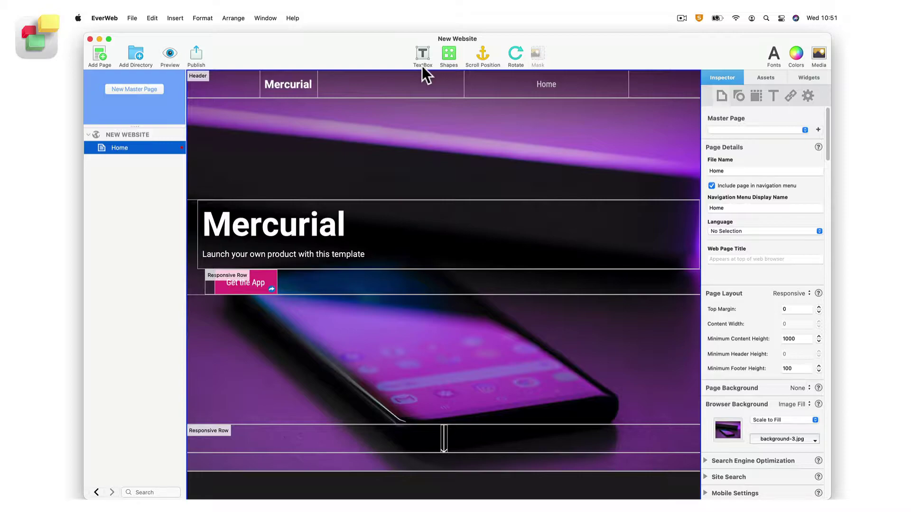
Step: Look through the project's image assets and the available widgets
click(761, 76)
drag(753, 124, 751, 181)
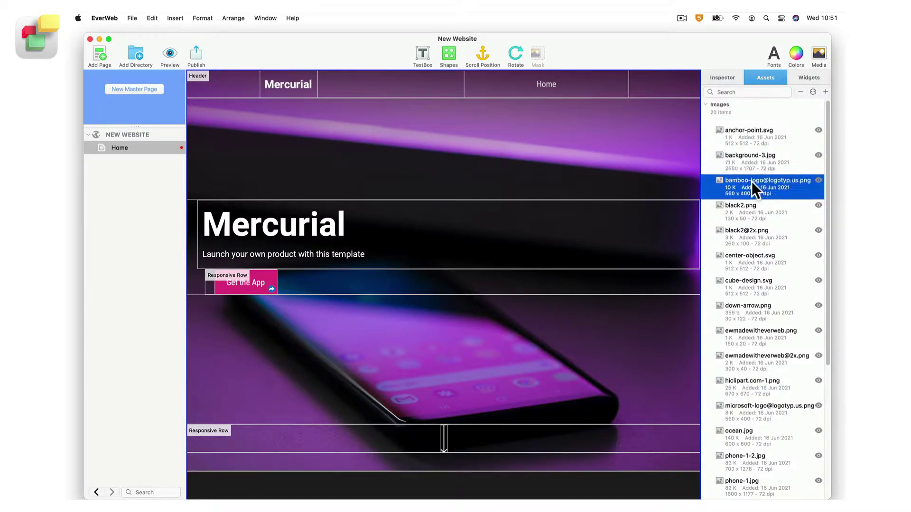
click(801, 78)
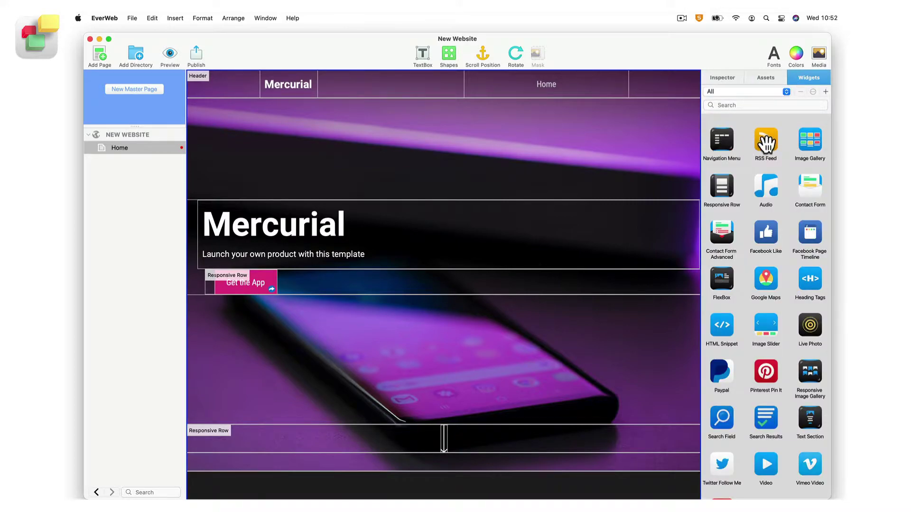
Step: Examine the page layout options available for the Home page, keeping it Responsive
click(733, 77)
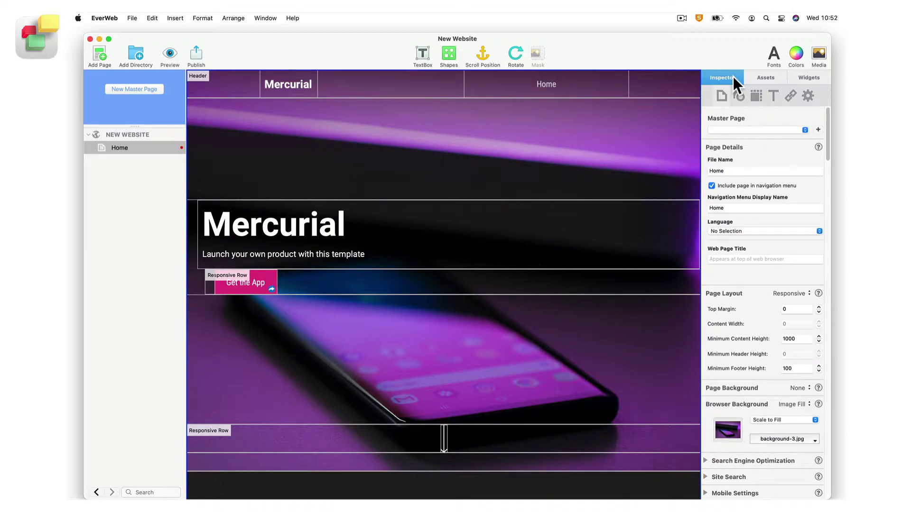
click(808, 293)
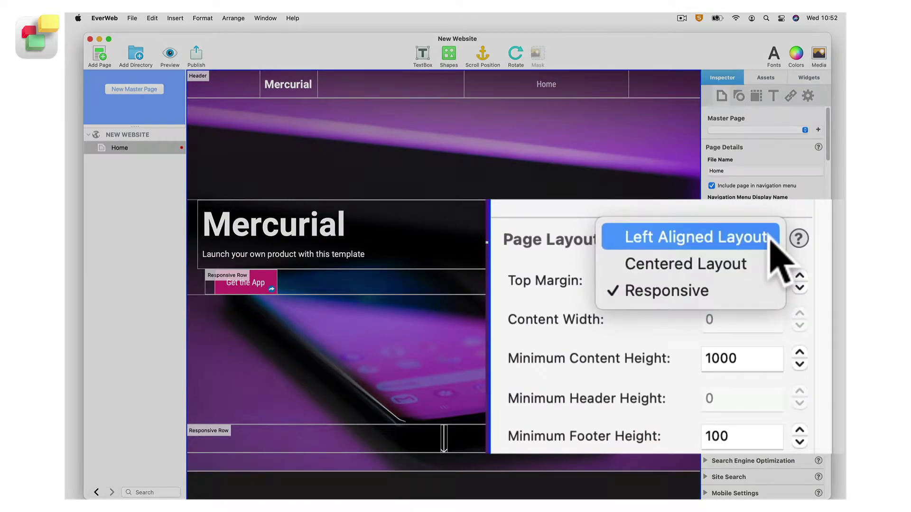
click(771, 294)
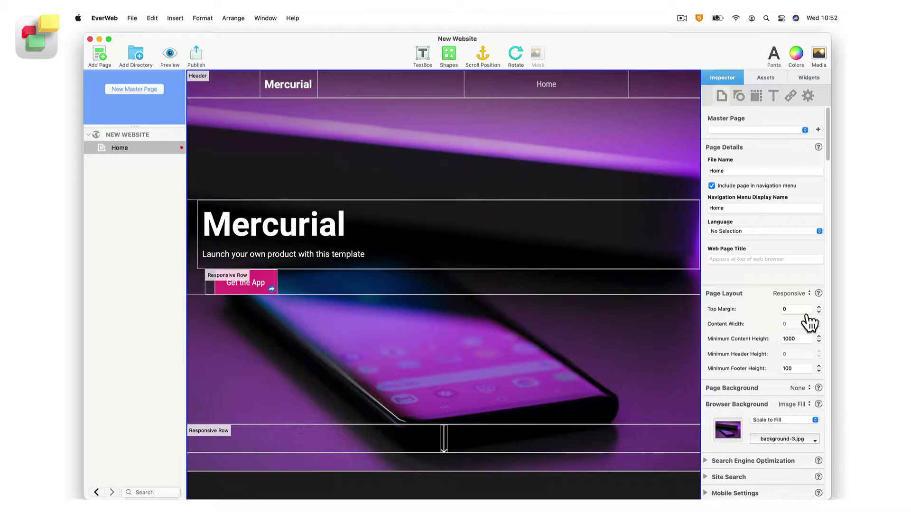
Step: Add a new page to the website using the Home page from the Blank template
click(100, 53)
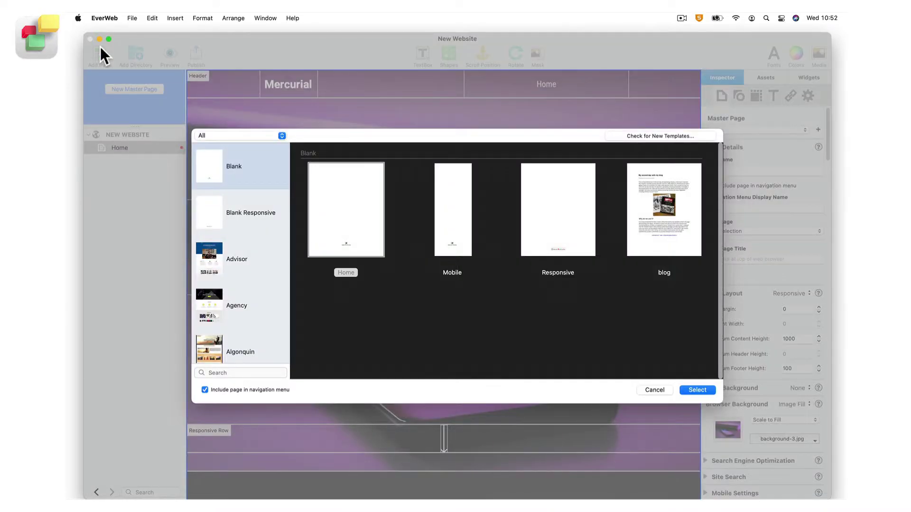
click(338, 207)
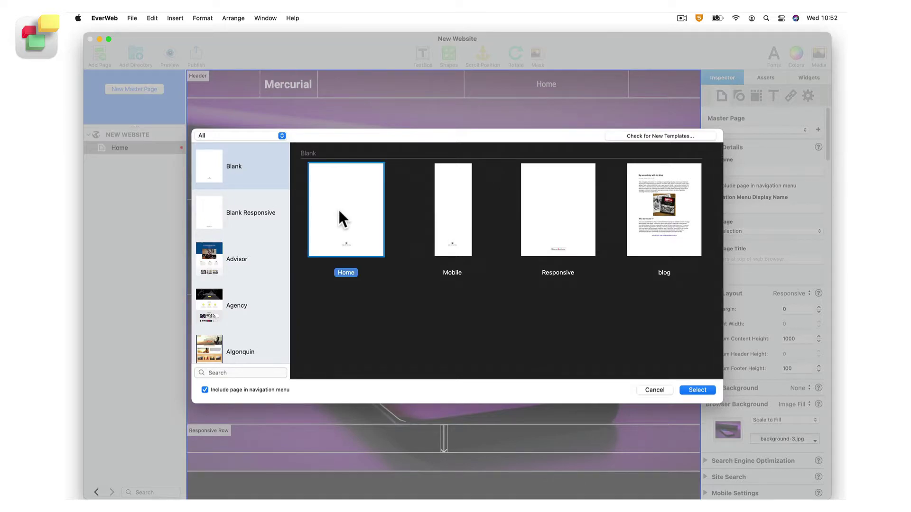
click(697, 389)
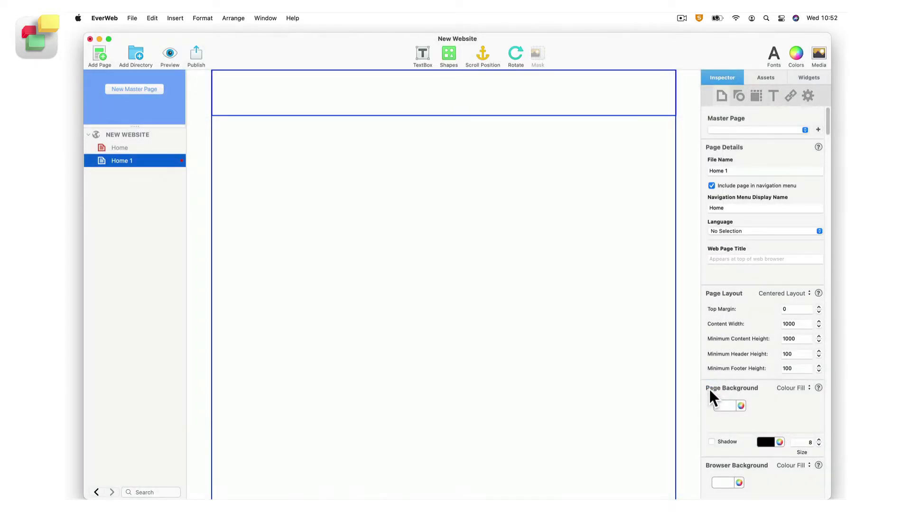
Step: Delete the "Made with EverWeb" badge from the new page's footer
scroll(601, 380, down, 5)
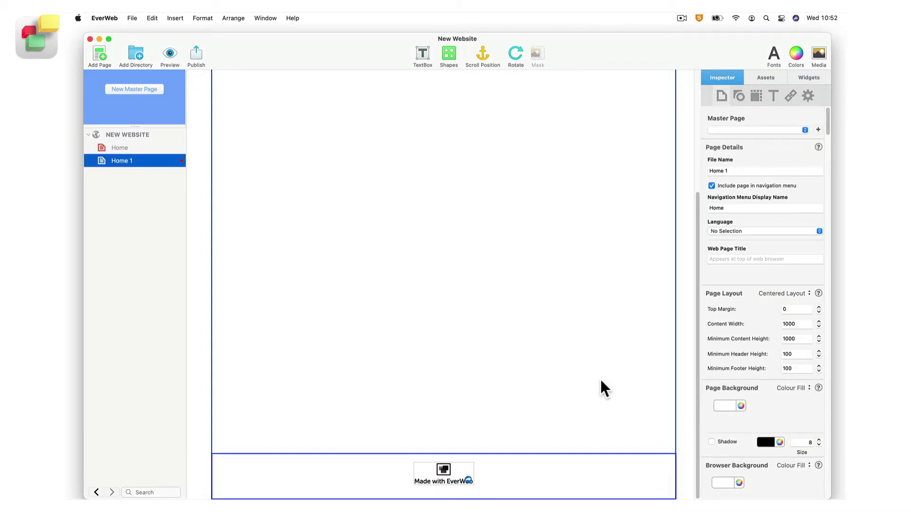
click(468, 466)
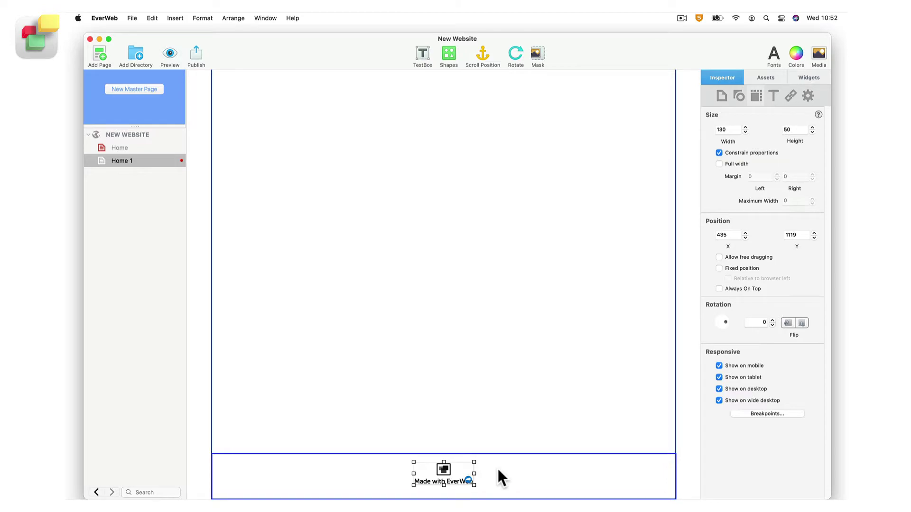
key(Delete)
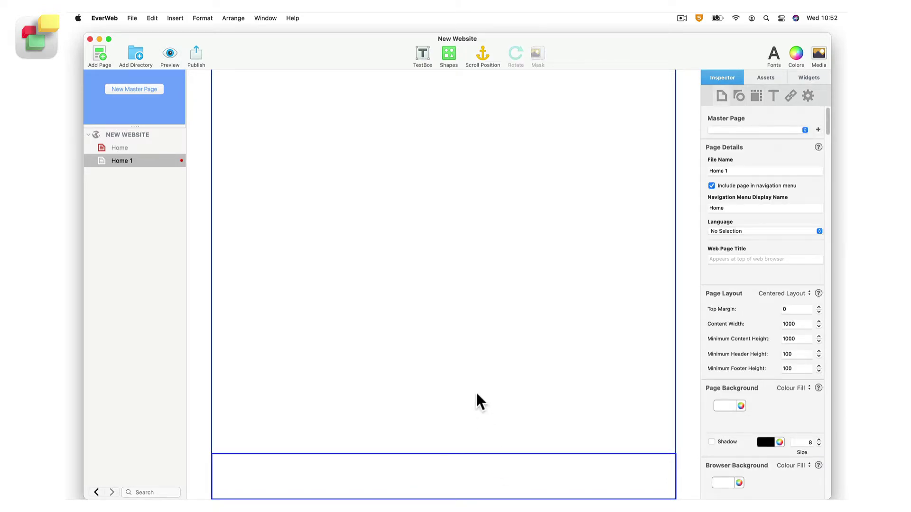
Step: Add a rectangle to the page and a triangle with a light green fill on top of it
click(447, 51)
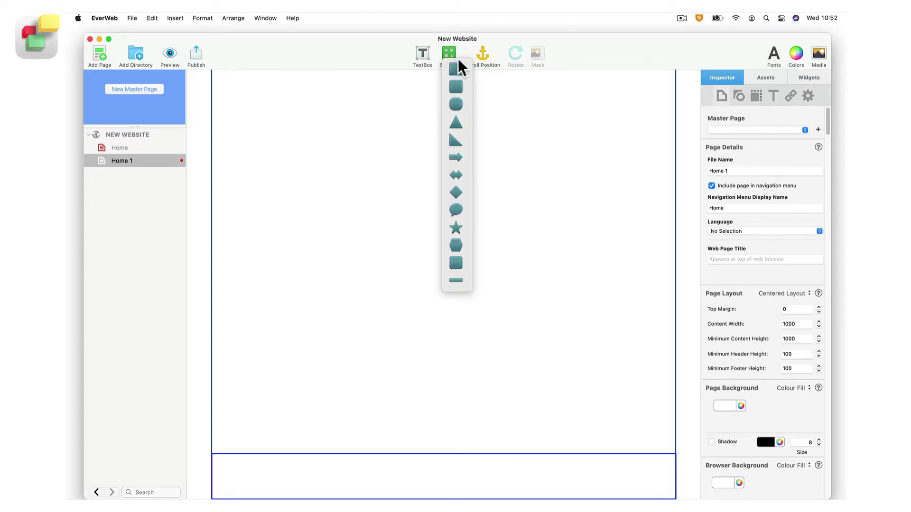
click(467, 69)
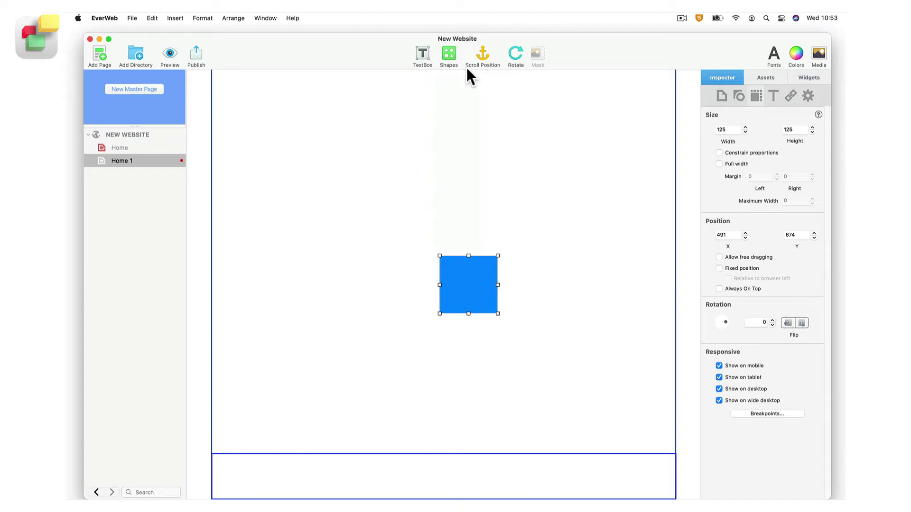
click(455, 53)
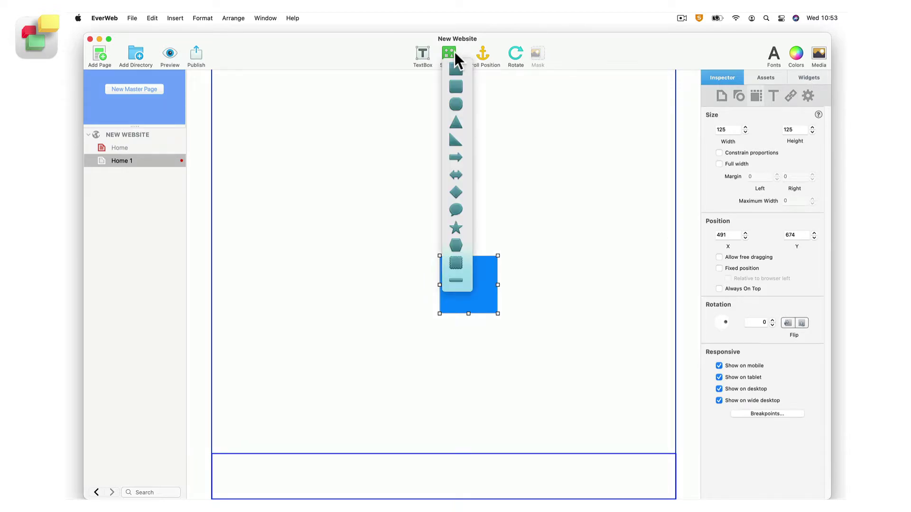
click(467, 119)
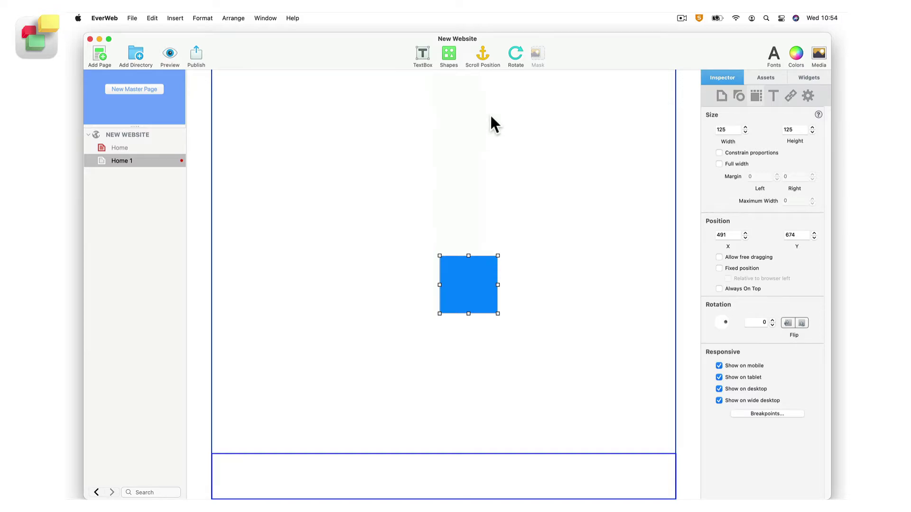
click(739, 96)
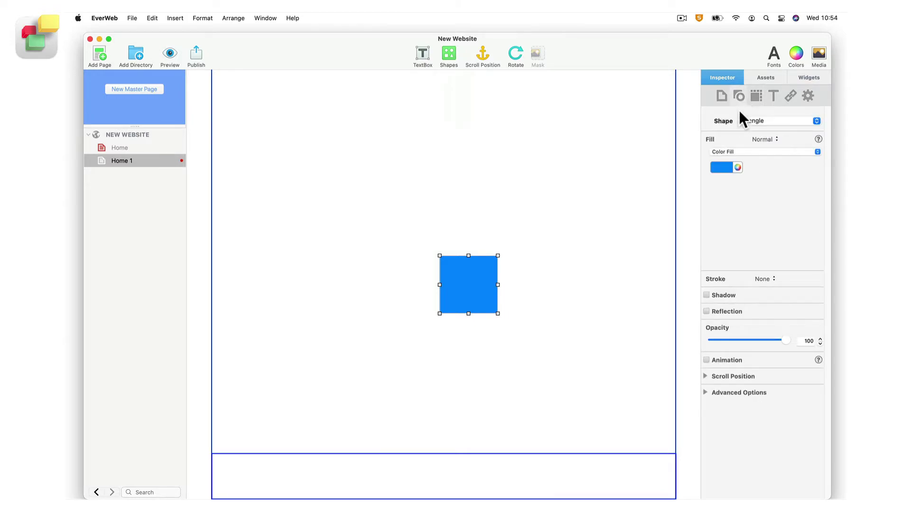
click(727, 167)
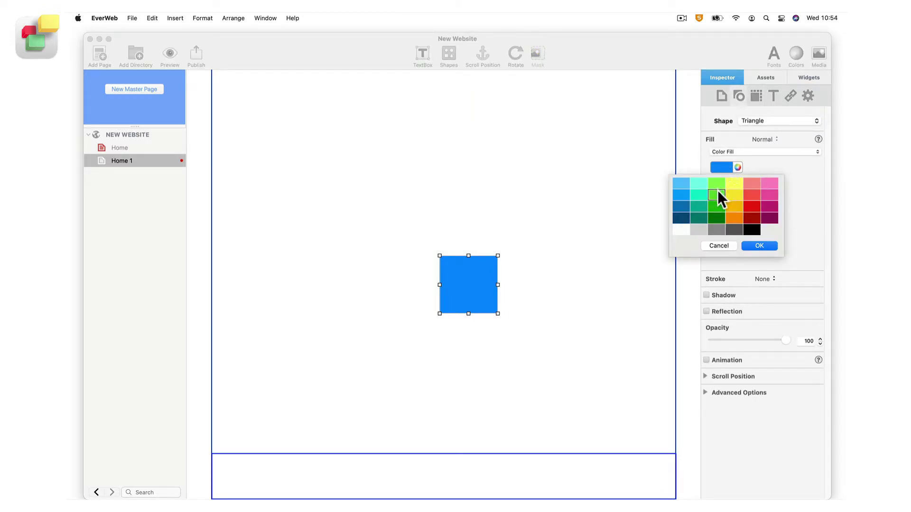
click(717, 192)
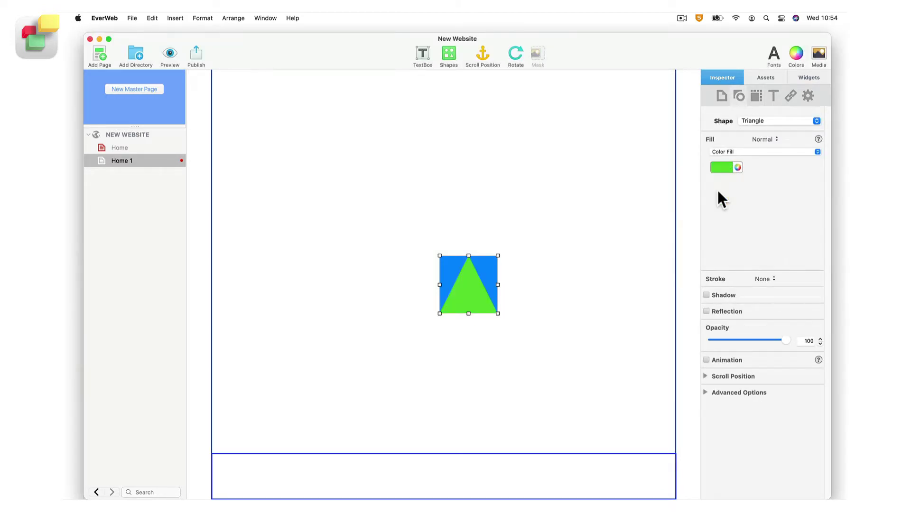
Step: Add an oval over the other two shapes and give it a red fill
click(454, 55)
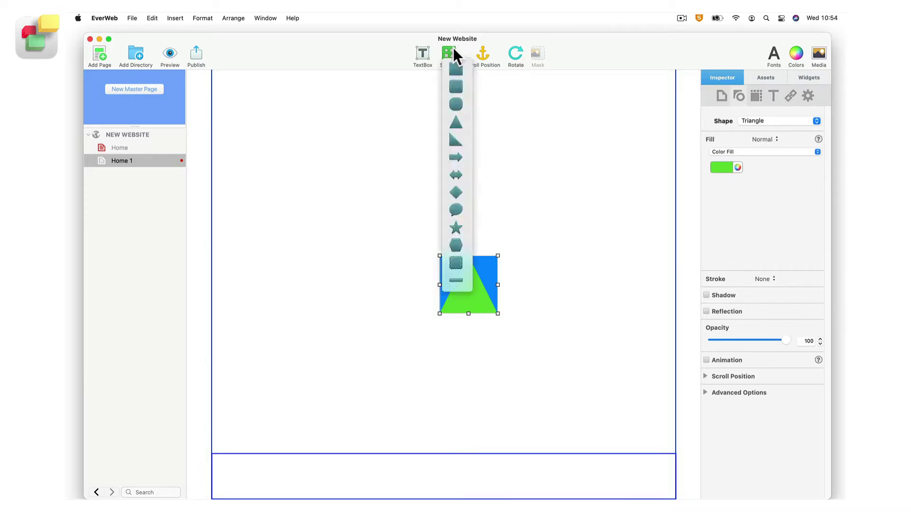
click(456, 104)
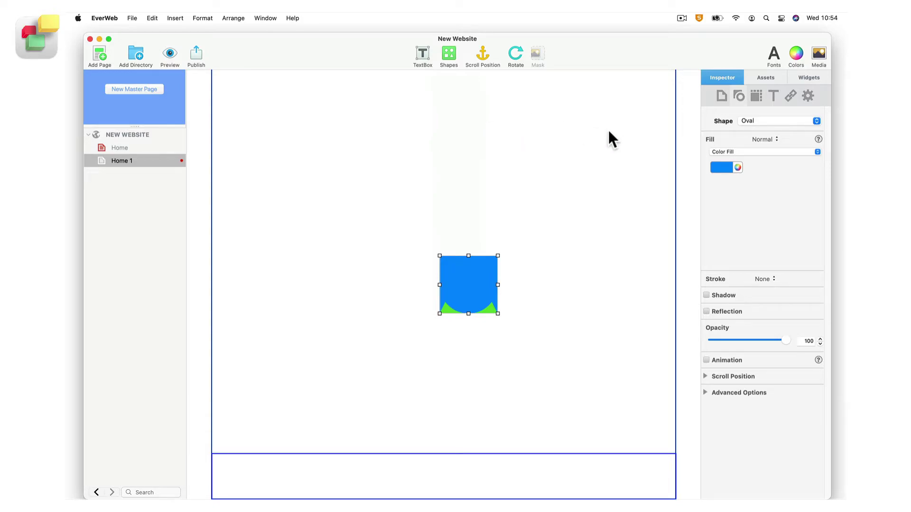
click(729, 165)
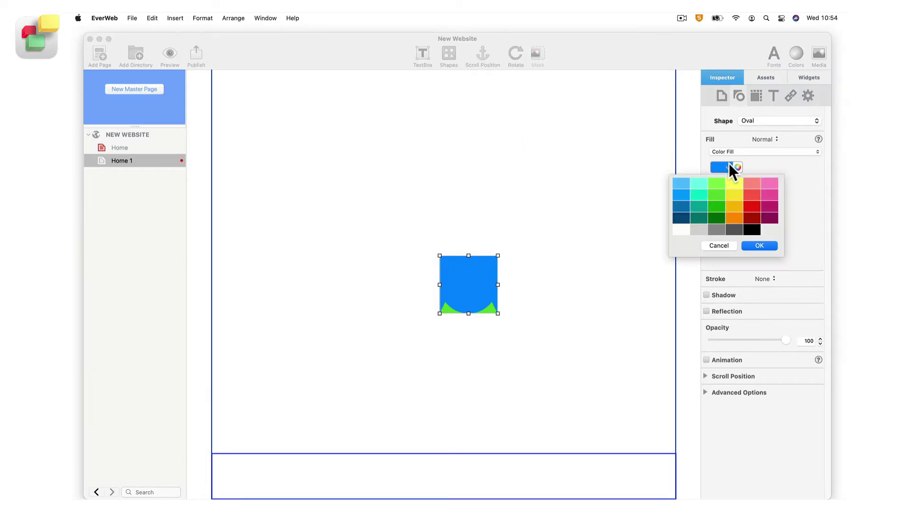
click(751, 206)
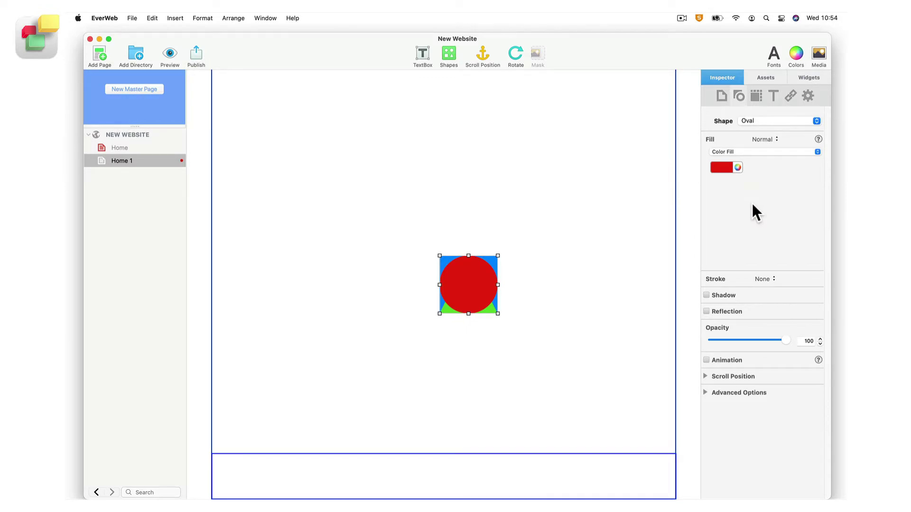
Step: Separate the stacked shapes by moving the red circle, the green triangle and the blue square apart
drag(472, 278, 541, 207)
drag(471, 281, 406, 187)
click(466, 280)
drag(467, 278, 430, 271)
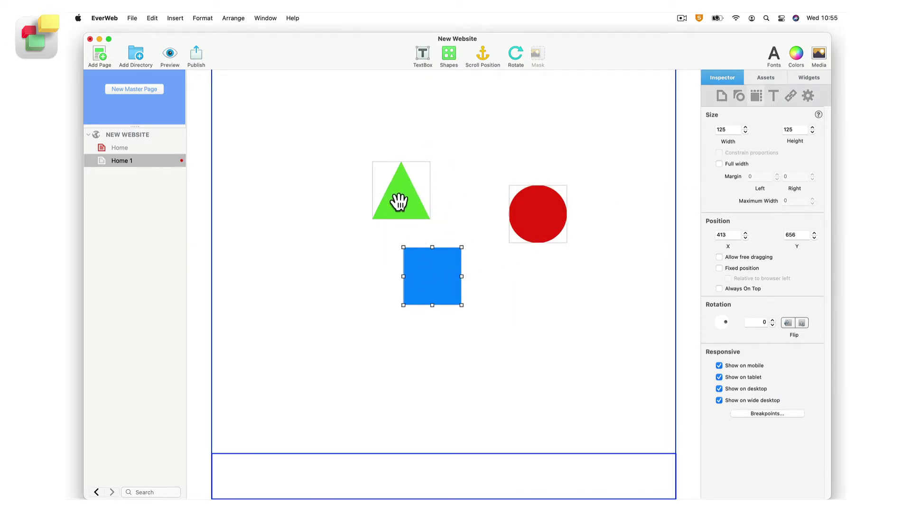
Step: Move the green triangle and red circle closer together and stack both back on top of the blue square
drag(400, 201, 425, 201)
drag(533, 223, 514, 216)
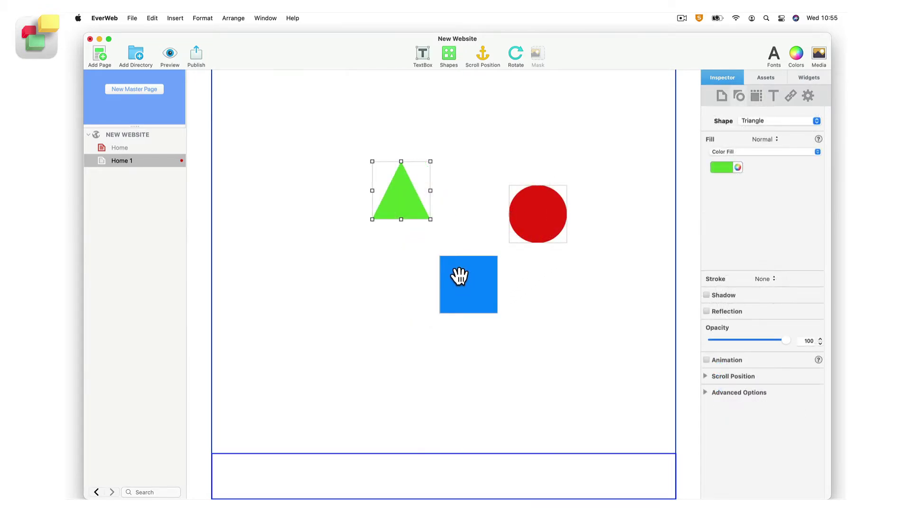
drag(412, 204, 474, 282)
drag(548, 205, 474, 279)
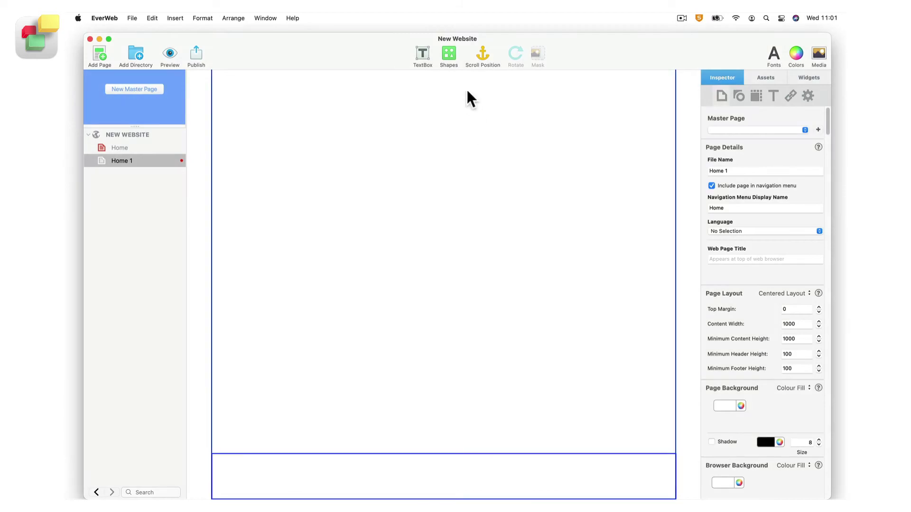
Step: Add a triangle and, over it, a rectangle with a light green fill
click(454, 49)
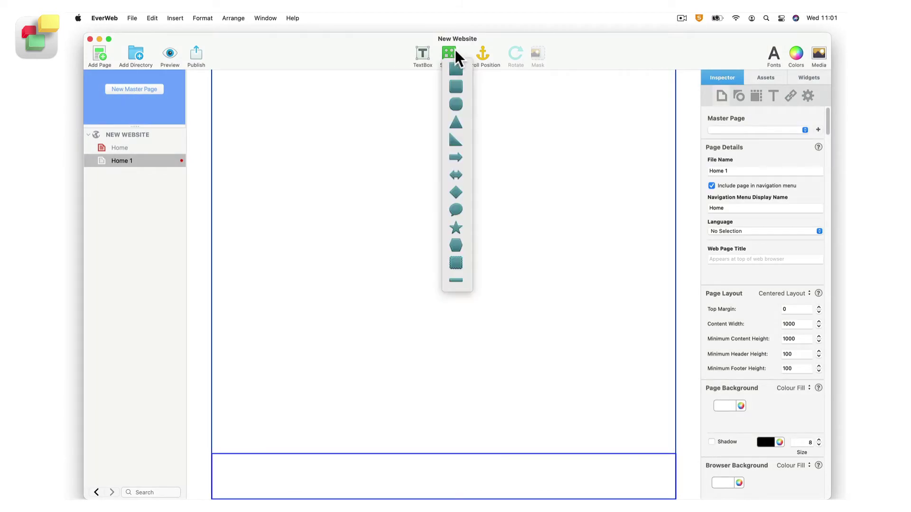
click(468, 122)
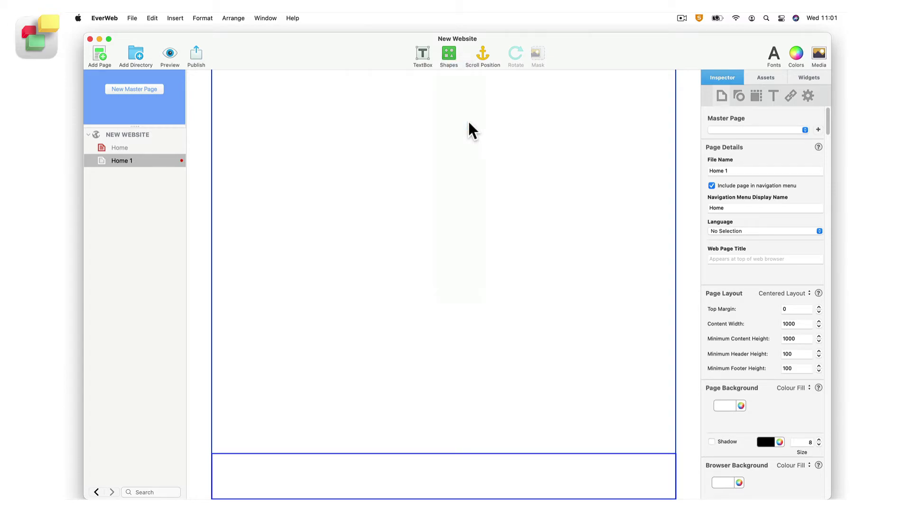
click(453, 52)
click(463, 70)
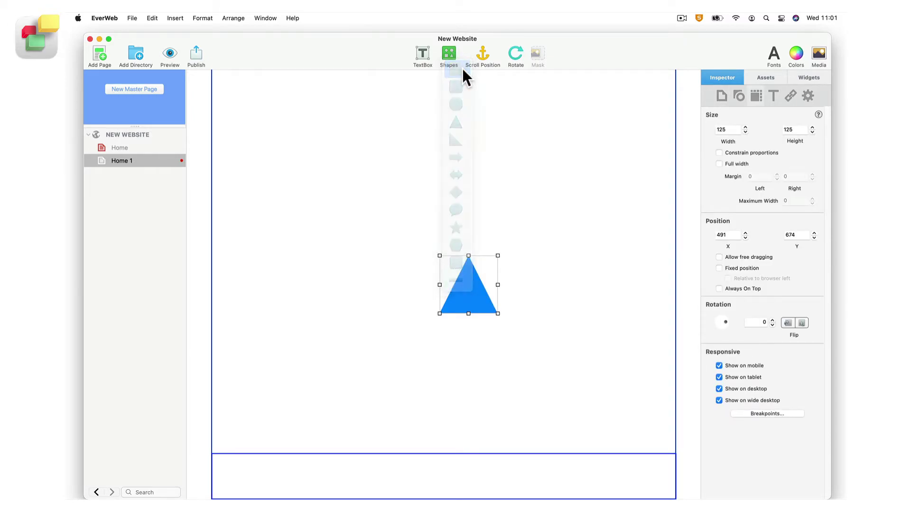
click(738, 96)
click(724, 164)
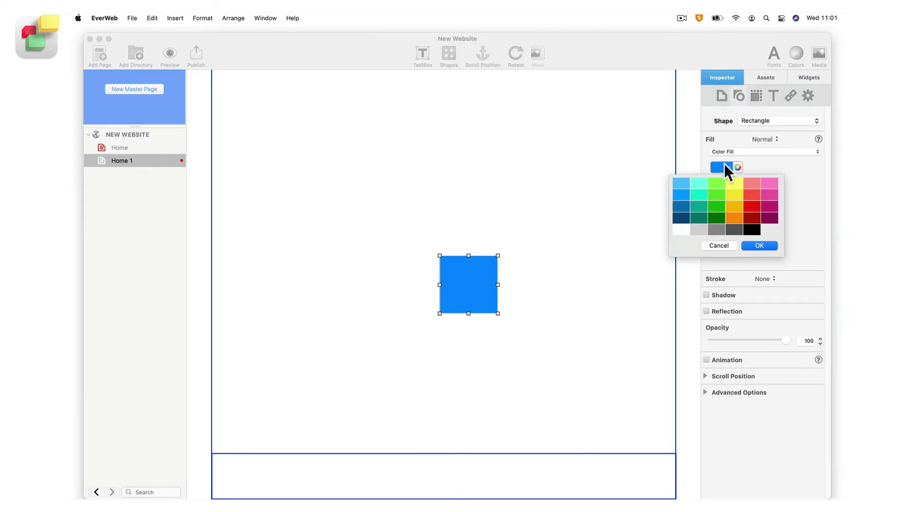
click(717, 191)
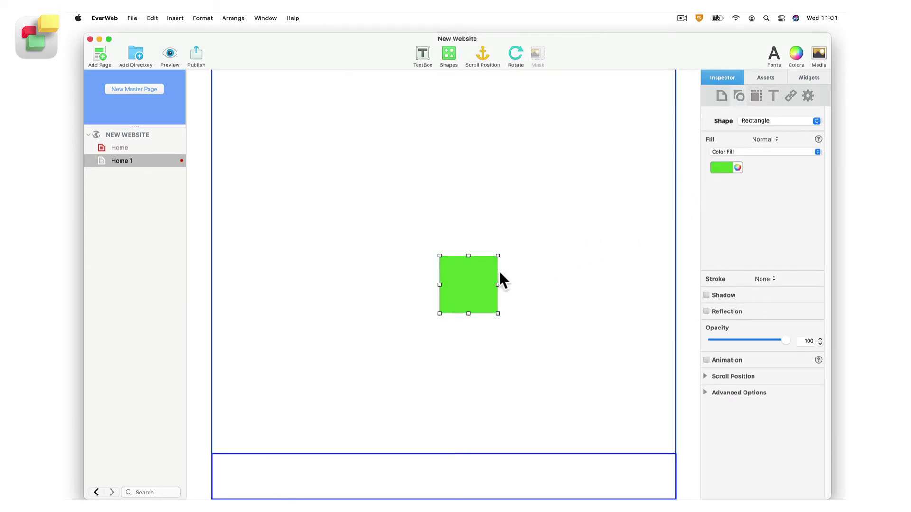
Step: Send the green rectangle backward so it sits behind the blue triangle
mouse_move(480, 274)
mouse_down()
mouse_move(545, 277)
mouse_move(488, 305)
mouse_move(442, 257)
mouse_move(467, 305)
mouse_move(492, 279)
mouse_move(483, 275)
mouse_up()
click(232, 18)
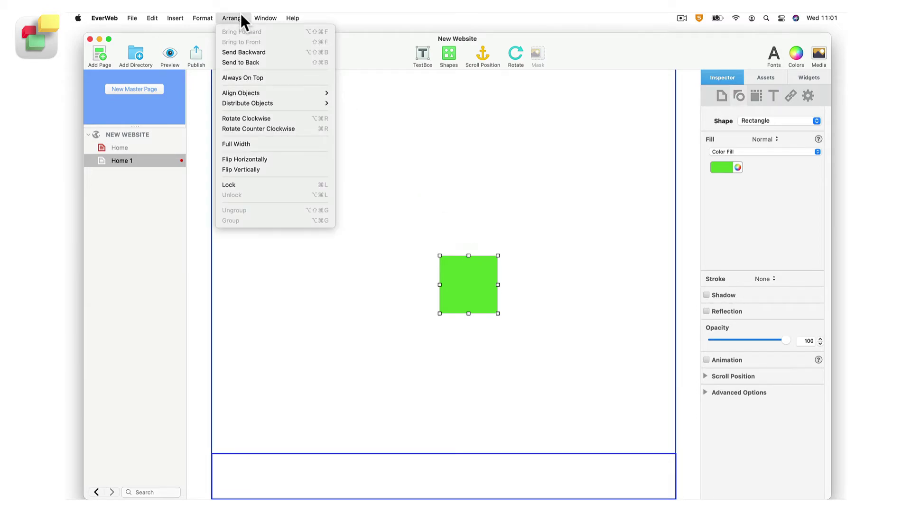
click(275, 52)
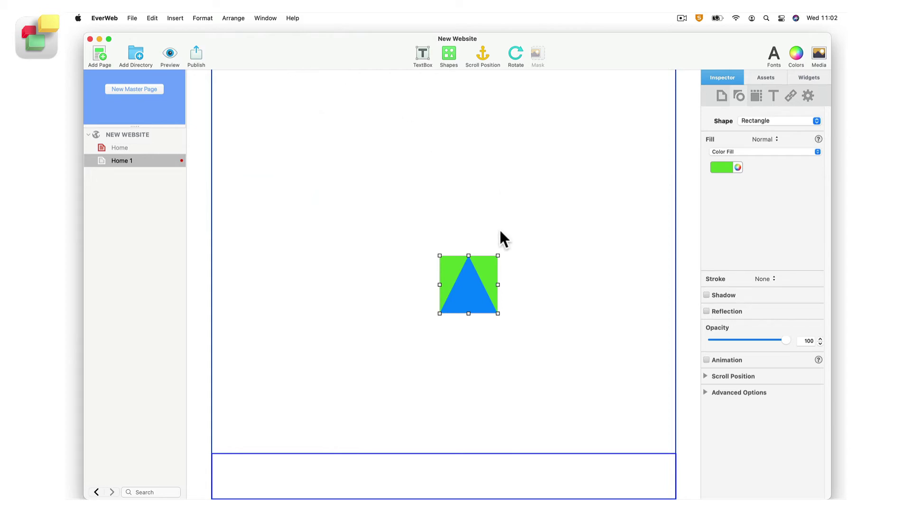
Step: Bring the green rectangle forward in front of the blue triangle
right_click(488, 266)
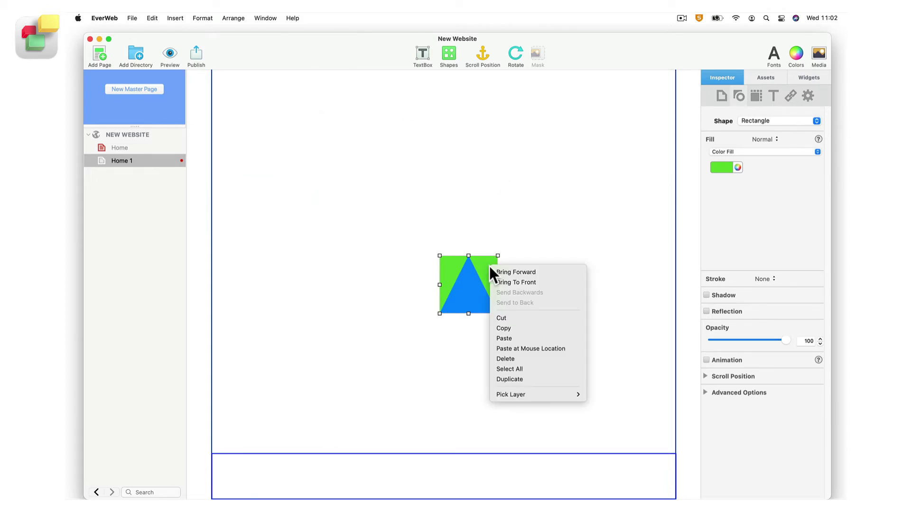
click(544, 271)
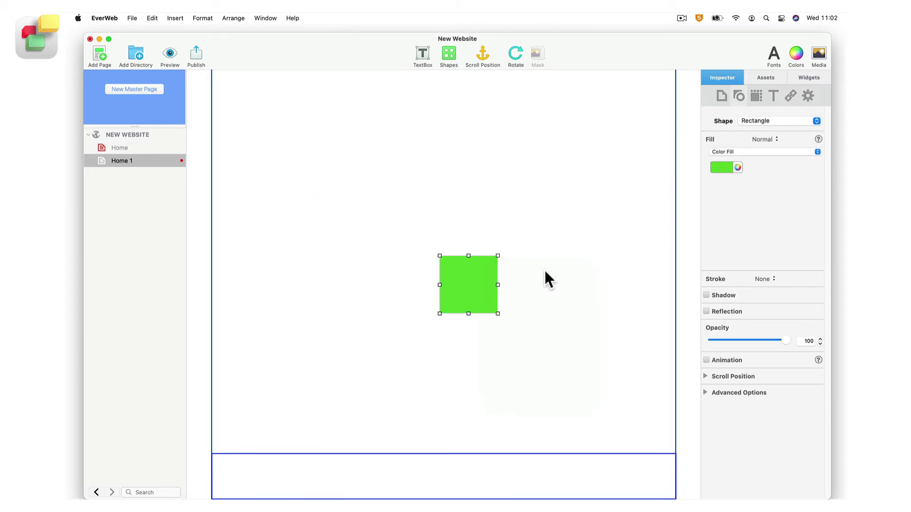
Step: Send the green rectangle backward again so it lies behind the blue triangle
right_click(482, 263)
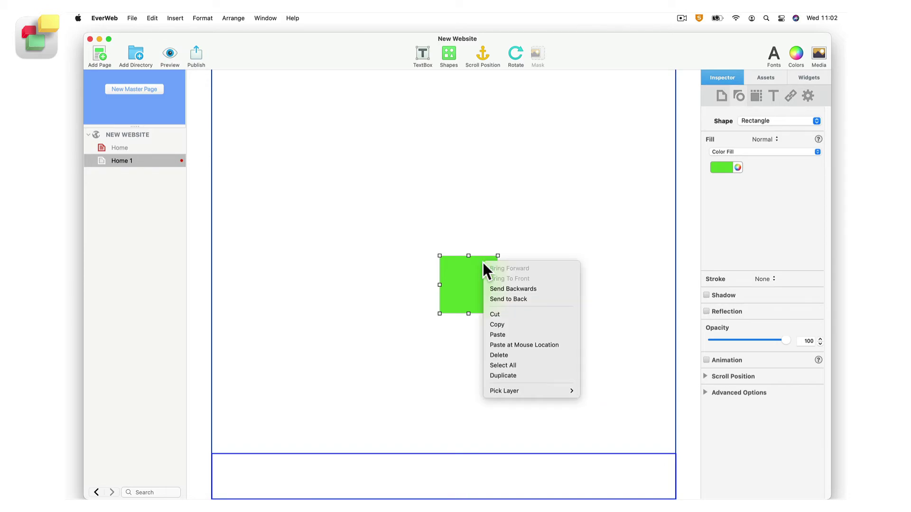
click(541, 290)
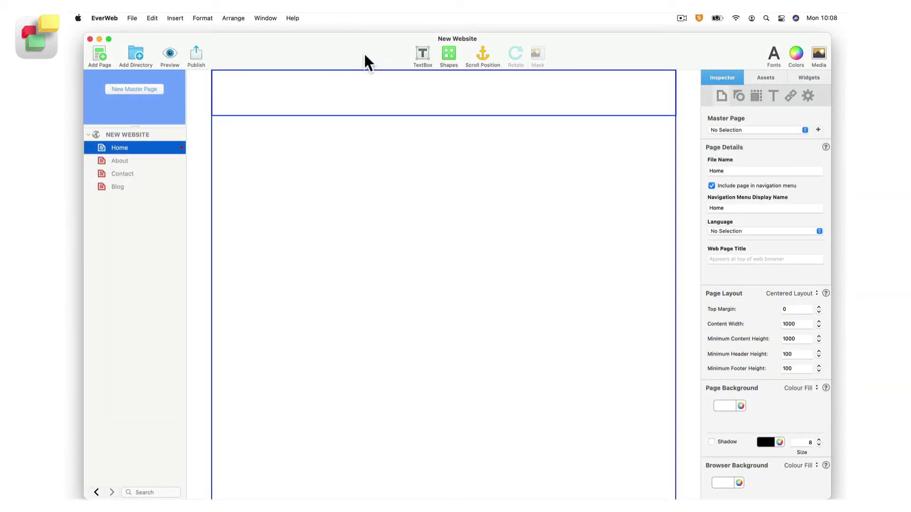
Step: Add a star shape to the blank Home page and move it to about X 304, Y 265
click(447, 47)
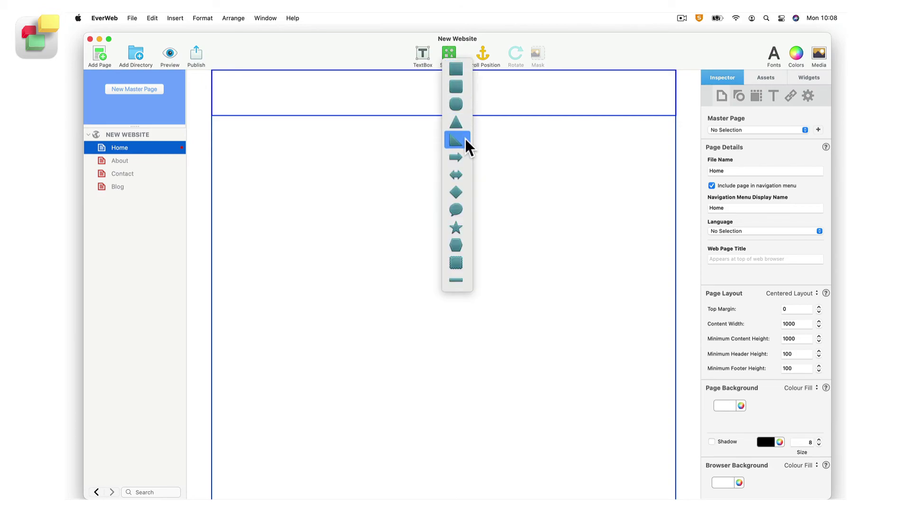
click(463, 228)
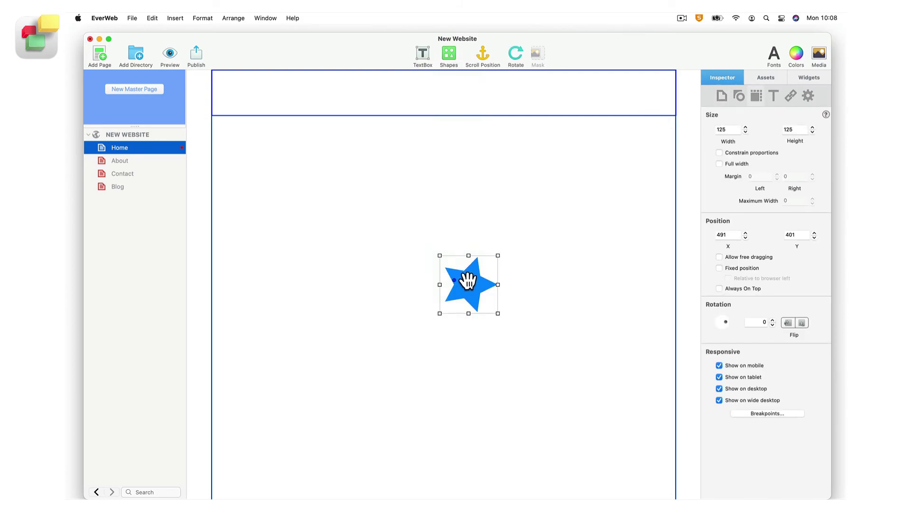
drag(471, 283, 384, 220)
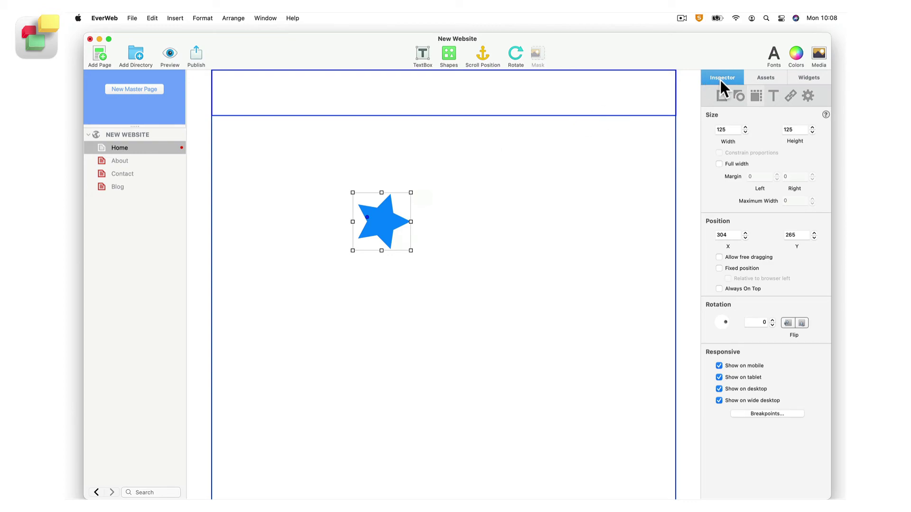
Step: Change the star's fill colour to golden yellow
click(739, 97)
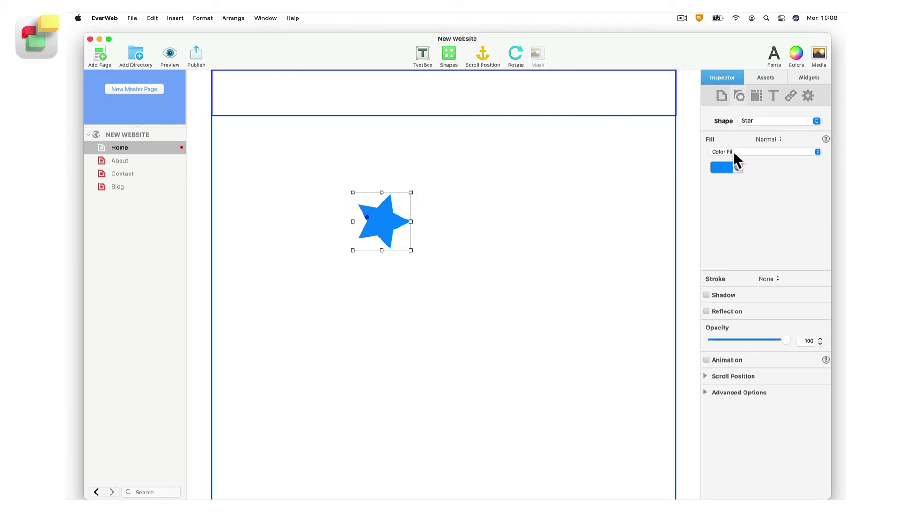
click(730, 167)
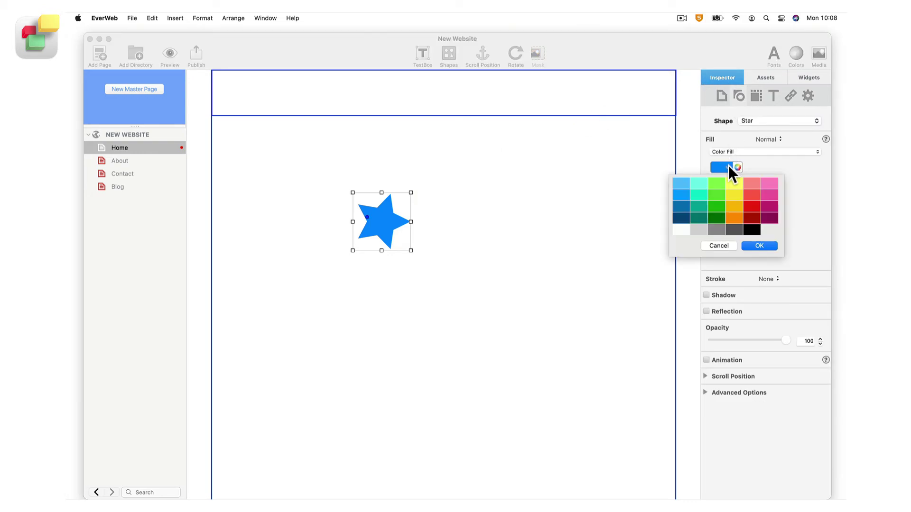
click(735, 207)
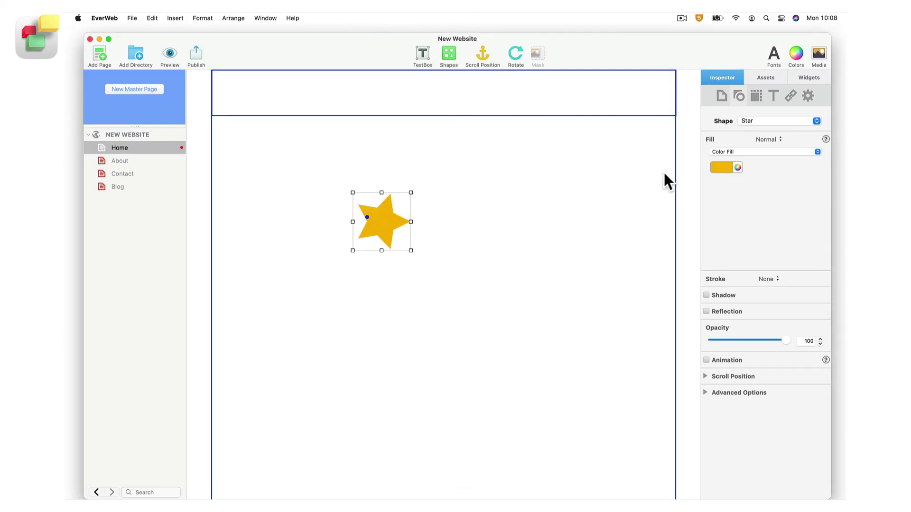
Step: Add a triangle to the page and move it up slightly, below and to the right of the star
click(448, 53)
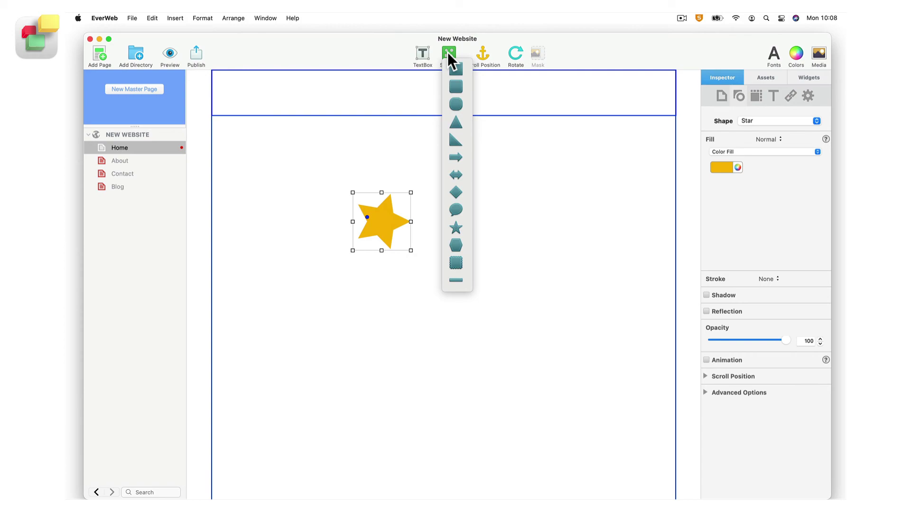
click(456, 124)
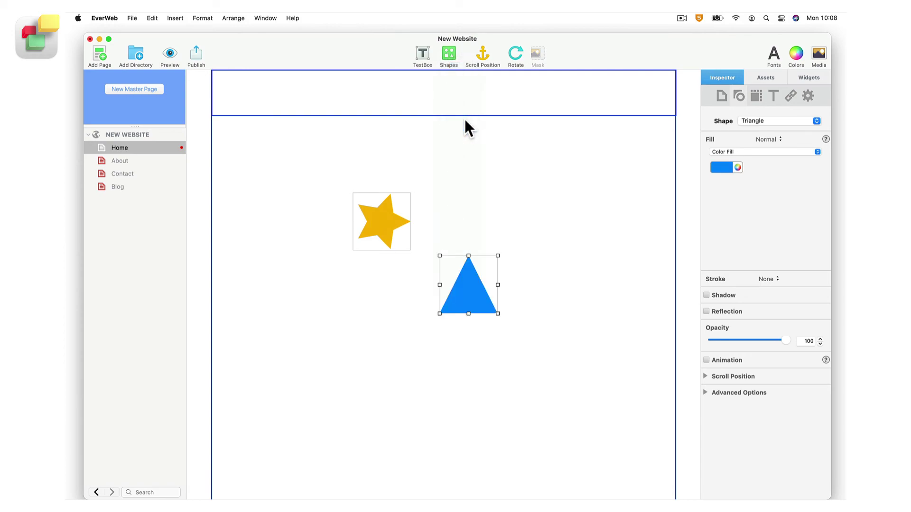
mouse_move(471, 284)
mouse_down()
mouse_move(371, 197)
mouse_move(469, 275)
mouse_up()
Step: Set the yellow star to Always On Top and move it to about X 282, Y 198
click(385, 229)
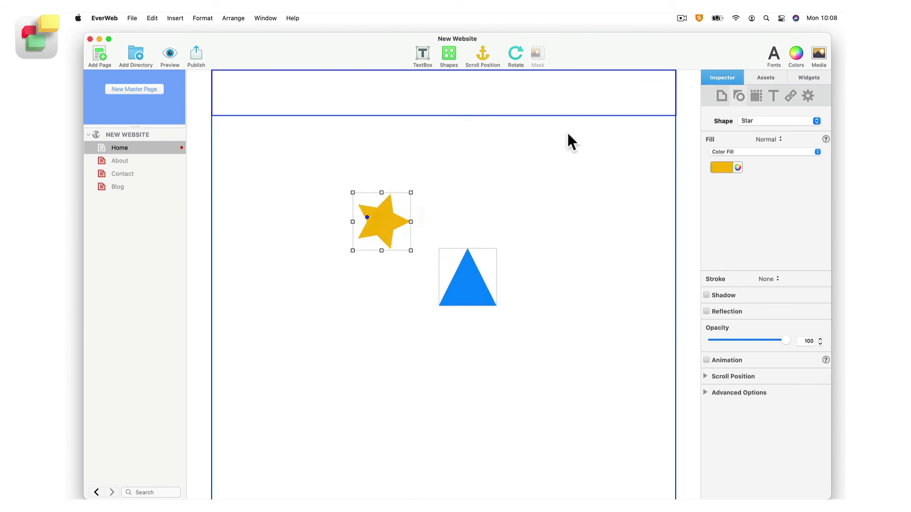
click(756, 95)
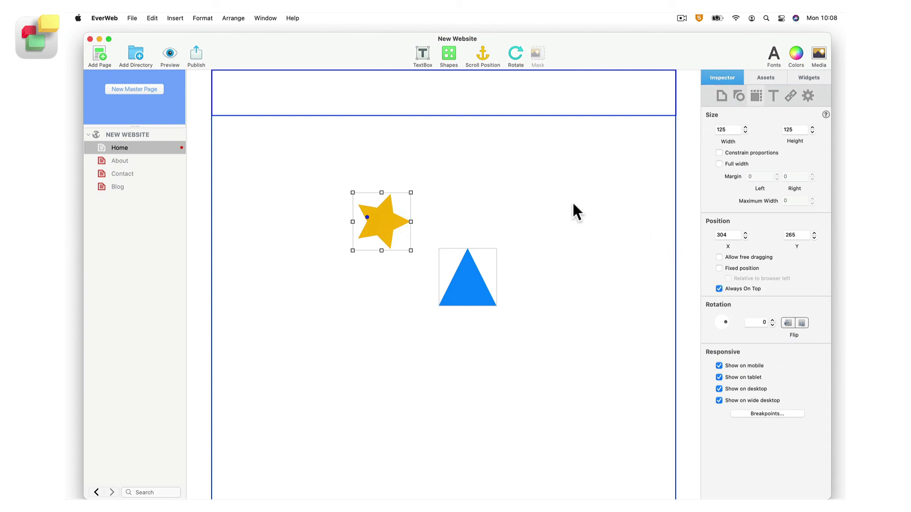
drag(387, 213, 373, 180)
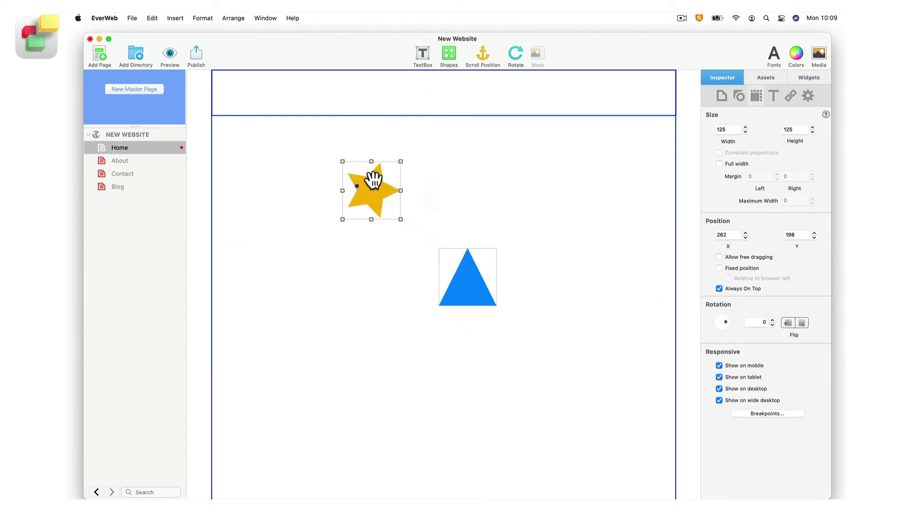
Step: Add a rectangle with a teal fill over the blue triangle
click(449, 52)
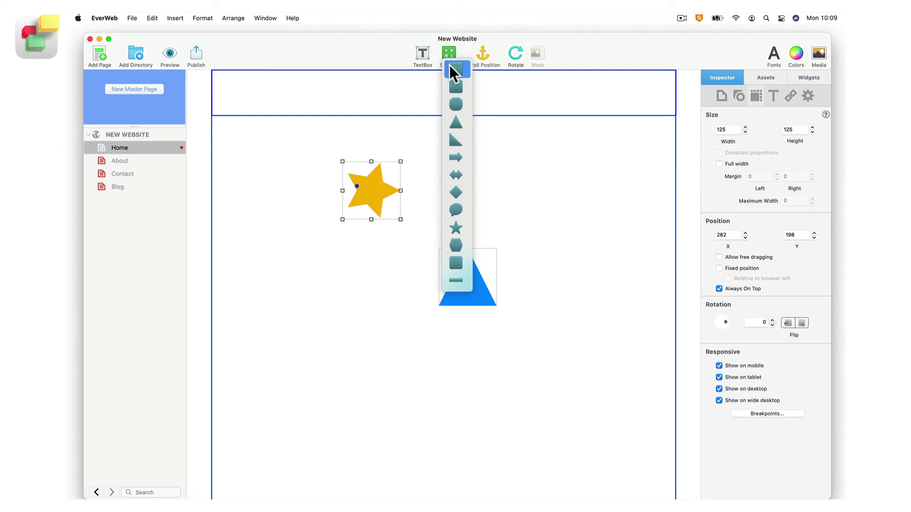
click(451, 69)
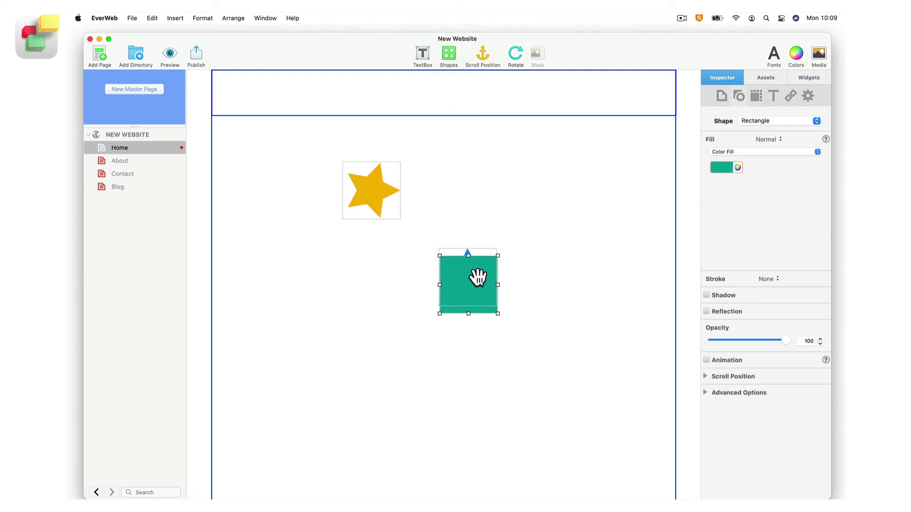